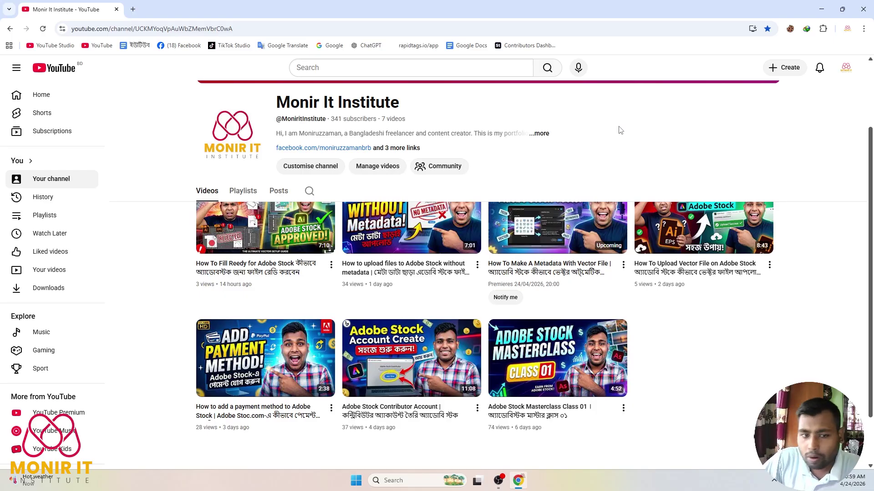
Look through the Adobe Stock tutorial videos listed on the YouTube channel page
mouse_move(744, 239)
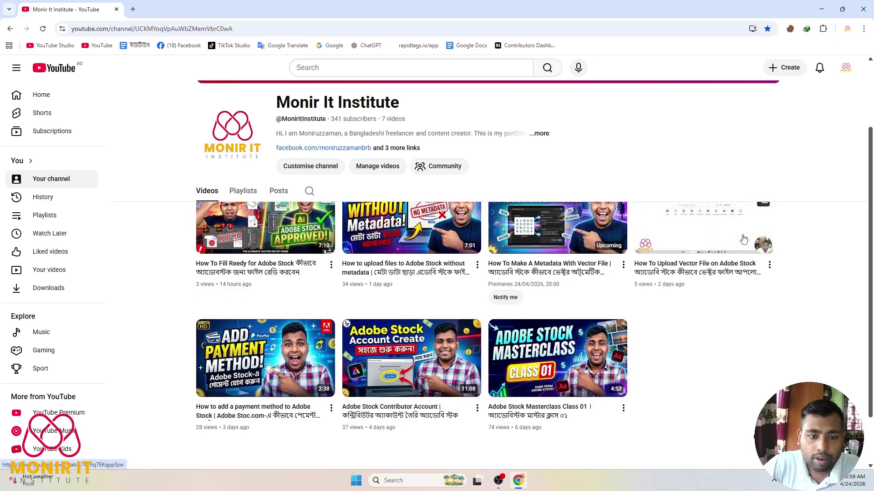
scroll(828, 305, down, 1)
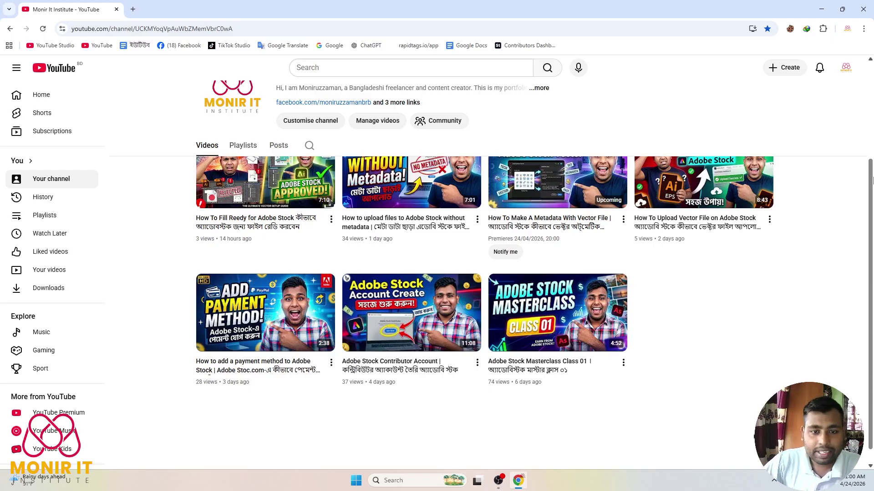
scroll(710, 186, up, 3)
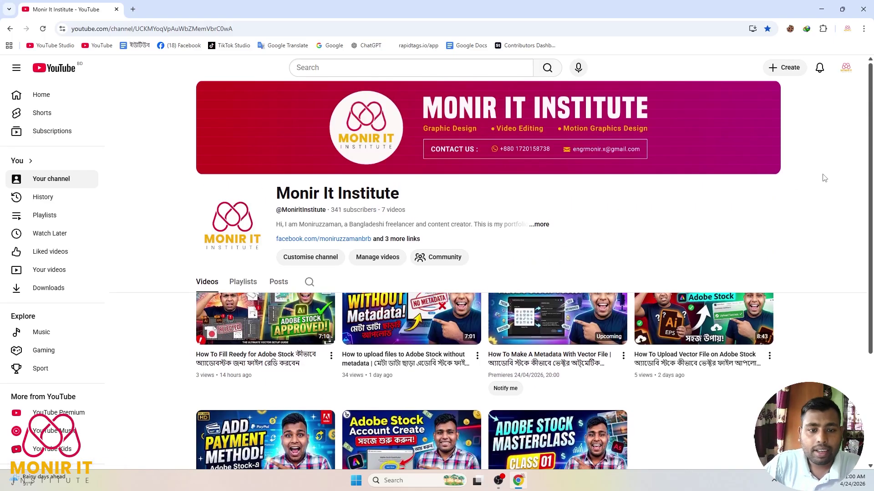
scroll(825, 178, down, 2)
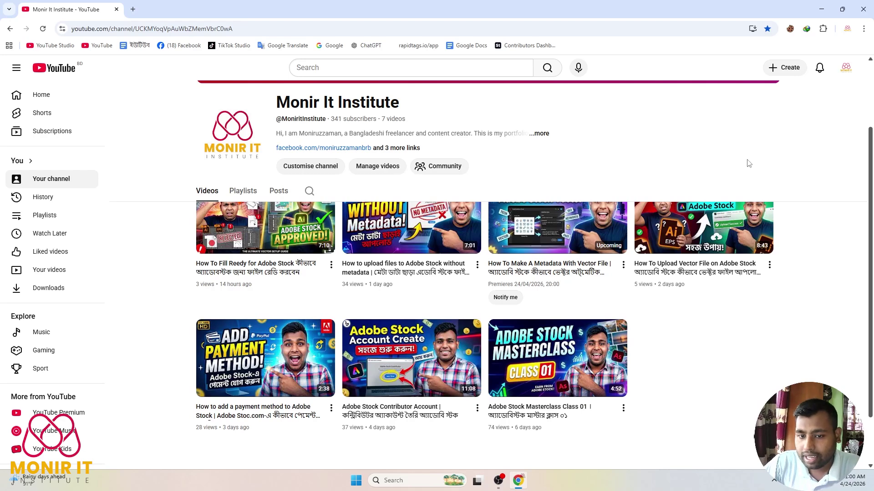
scroll(829, 271, down, 1)
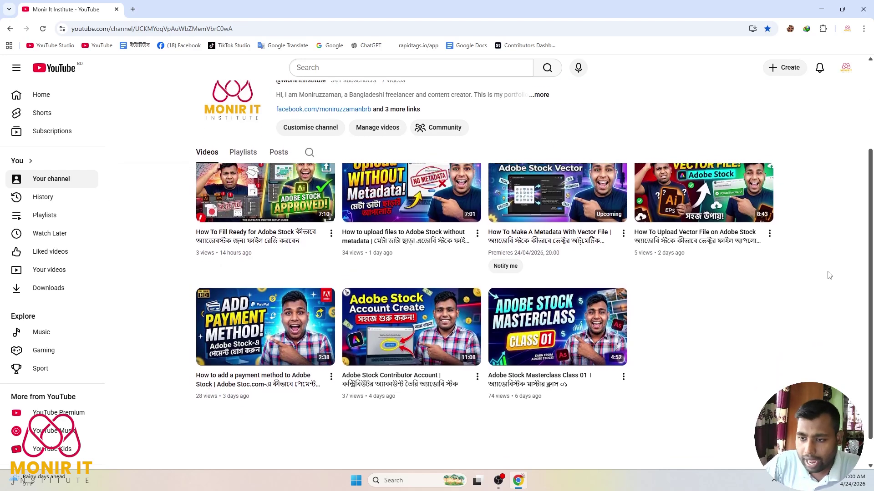
scroll(828, 276, up, 3)
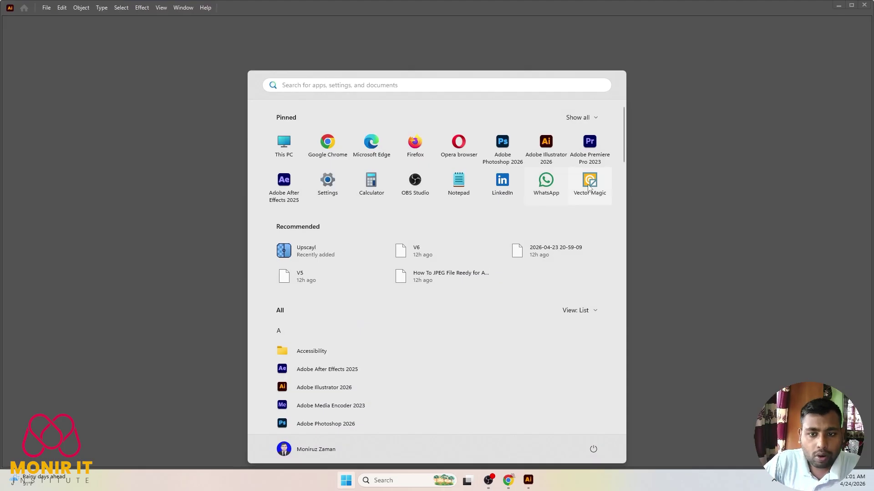
Open Adobe Illustrator 2026 and look over the commands its application menus offer
click(542, 142)
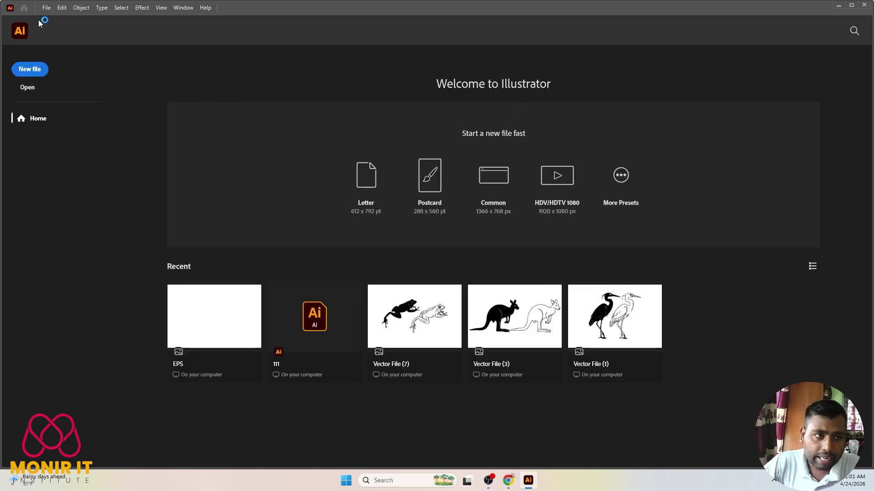
click(48, 9)
mouse_move(62, 7)
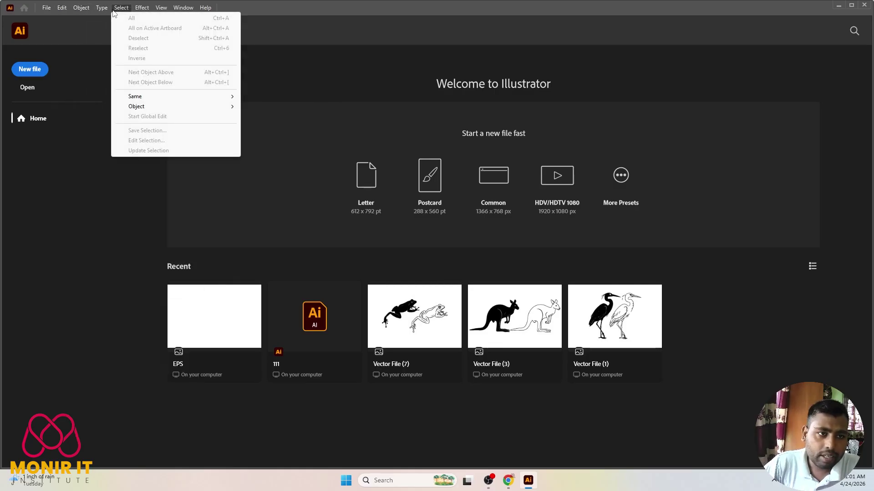
mouse_move(106, 12)
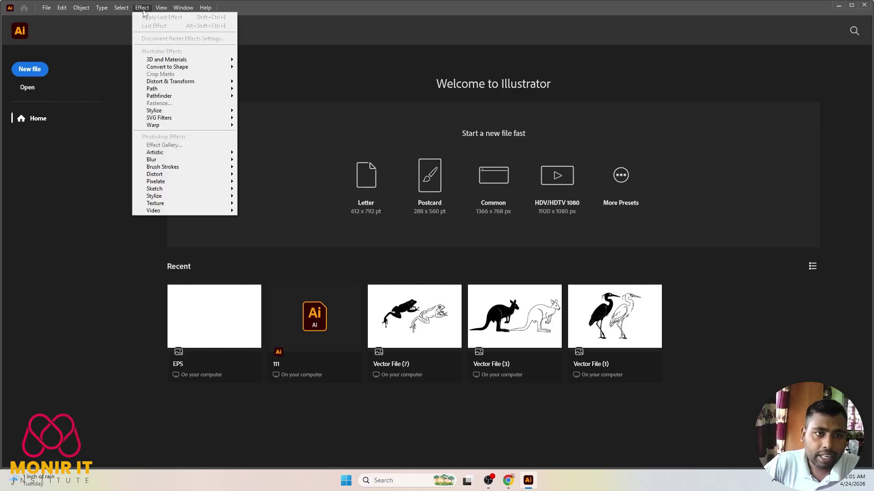
mouse_move(159, 10)
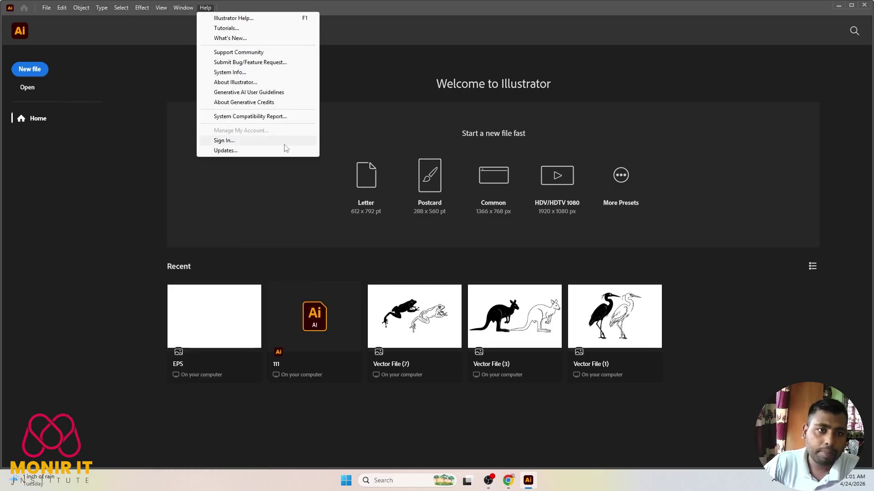
key(Escape)
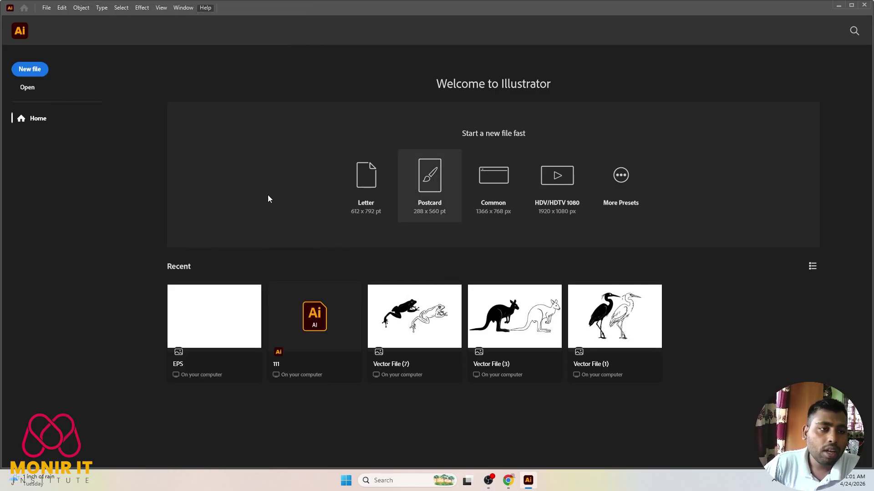
Start a new document from the A4 print preset and set its units to Pixels
click(45, 10)
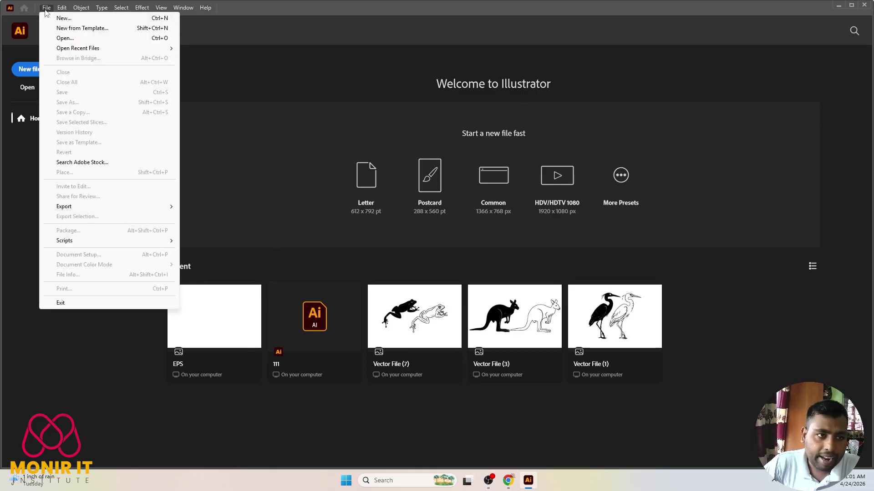
click(111, 20)
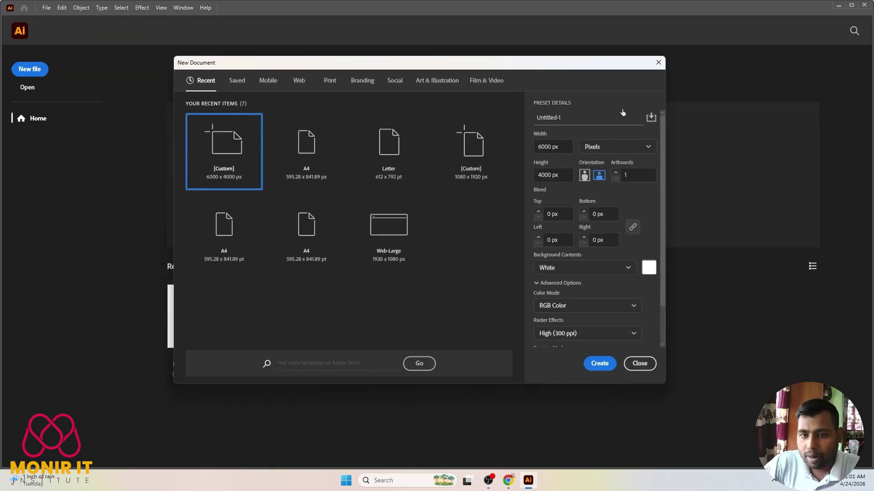
click(329, 82)
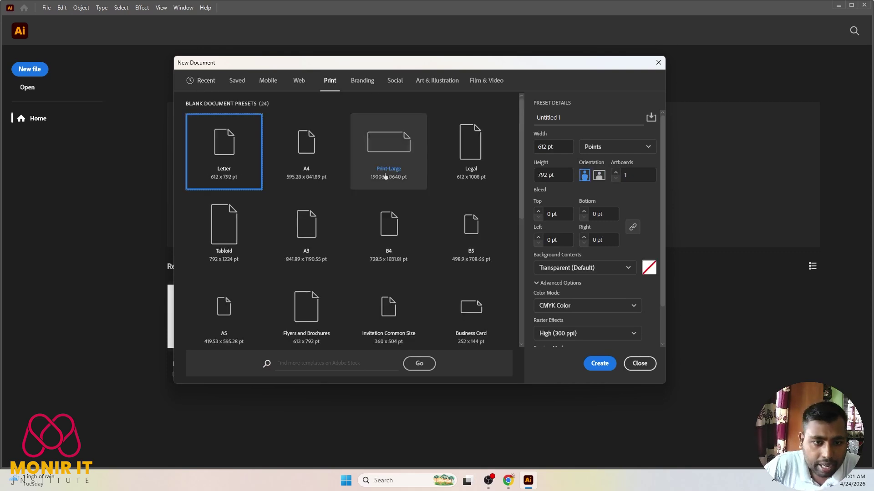
click(326, 145)
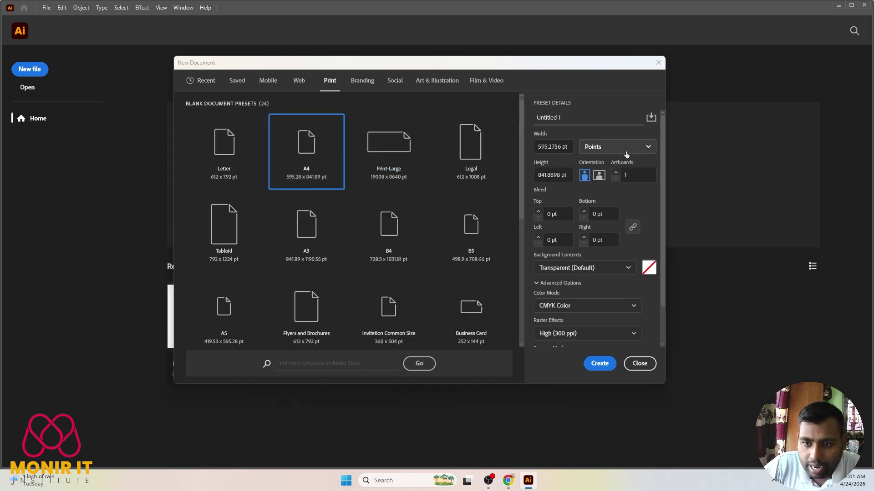
click(642, 150)
click(645, 162)
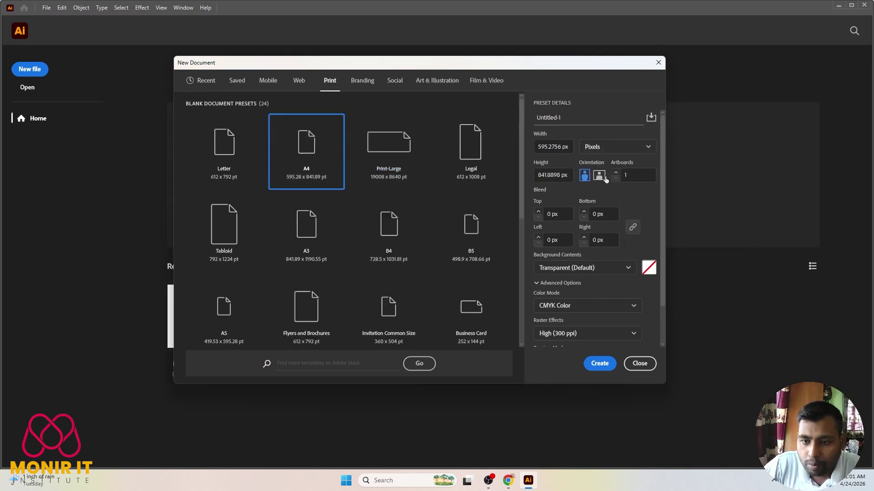
click(634, 151)
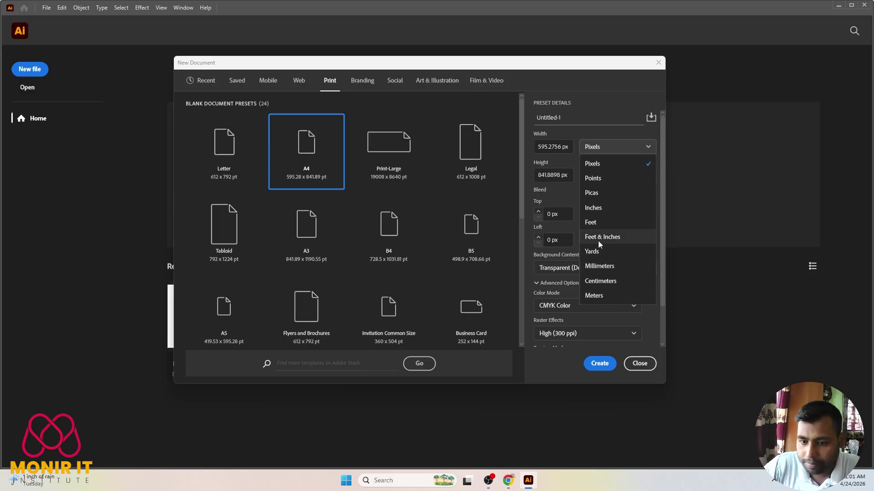
click(530, 218)
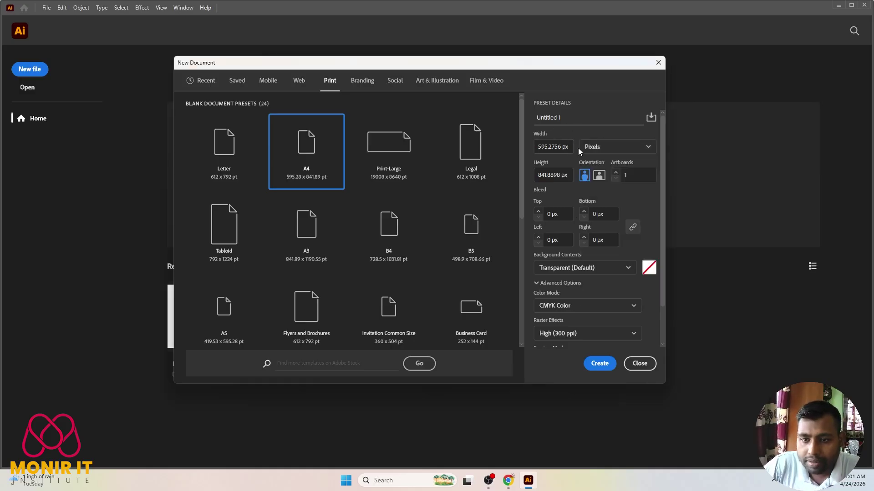
drag(570, 147, 531, 144)
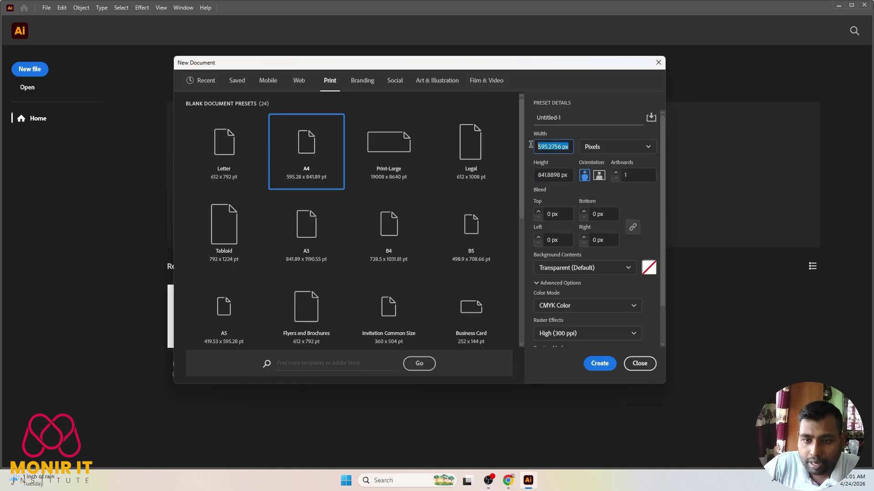
click(592, 138)
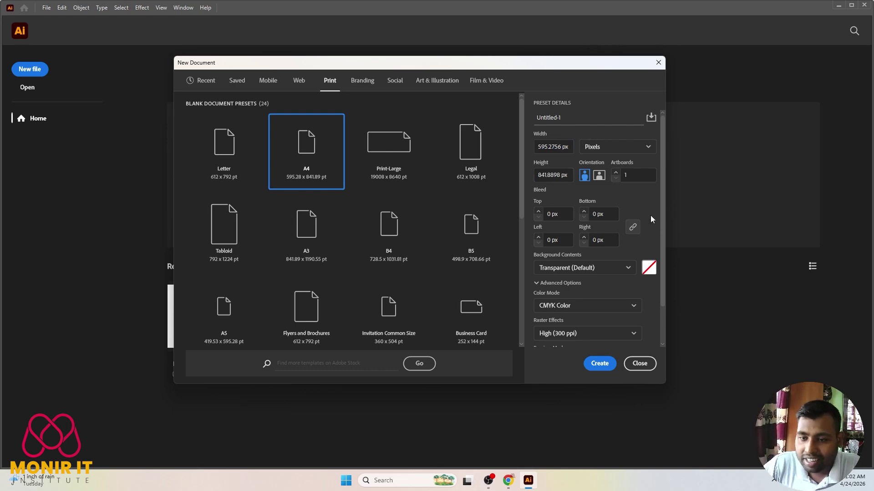
Try White as the new document's background contents and restore Transparent (Default)
scroll(648, 214, down, 2)
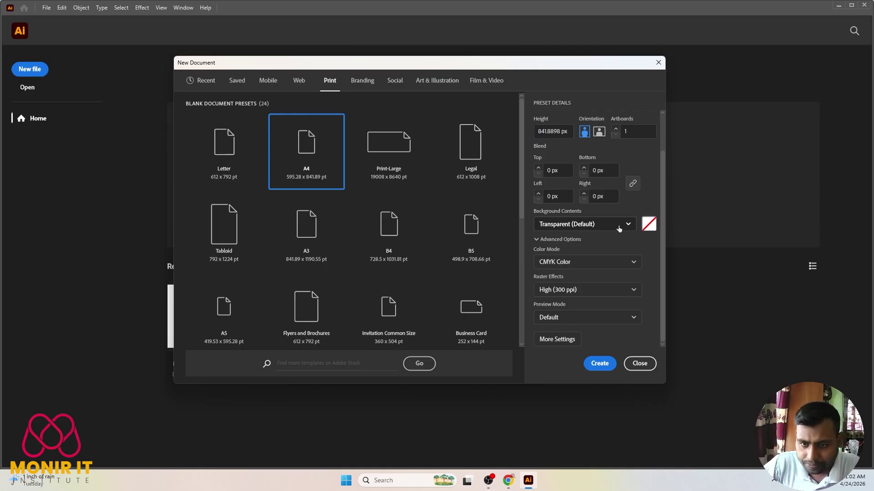
click(587, 222)
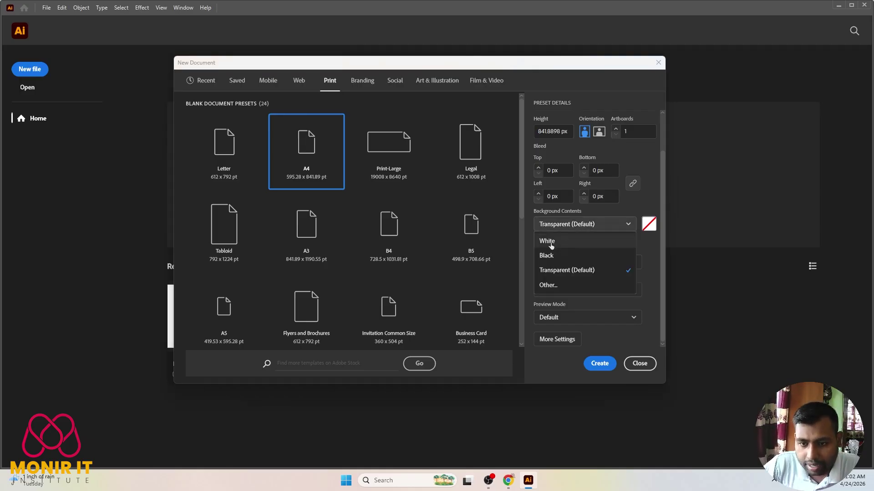
click(551, 242)
click(594, 224)
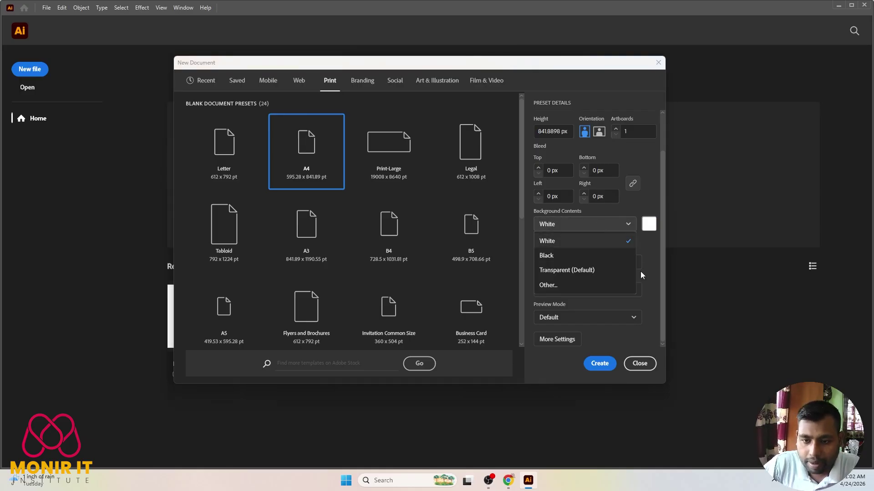
click(590, 275)
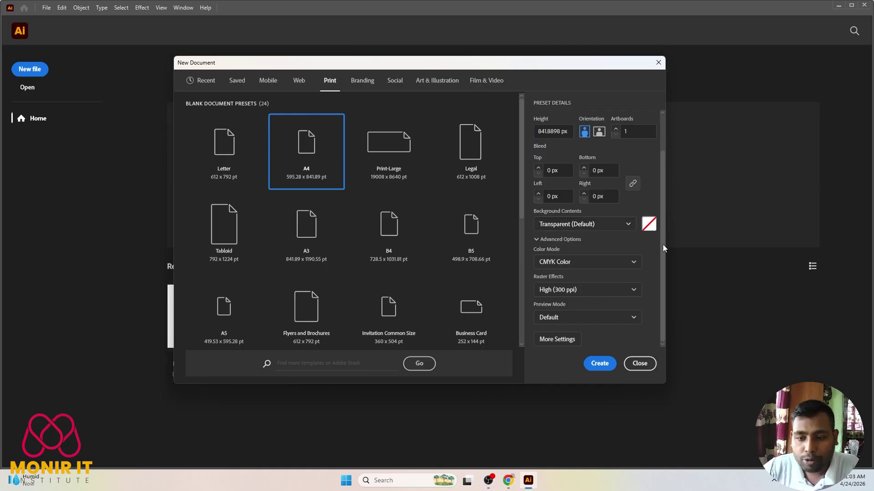
Set the color mode to RGB Color and create the A4 document
click(557, 269)
click(599, 282)
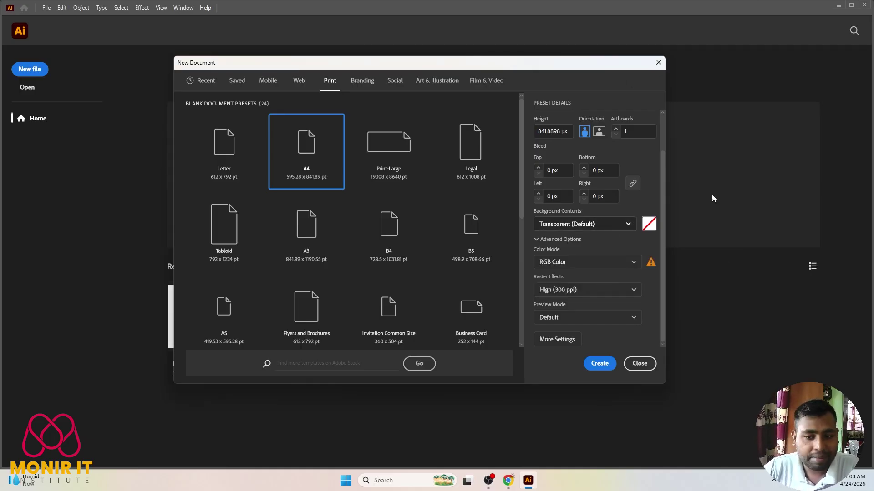
click(598, 366)
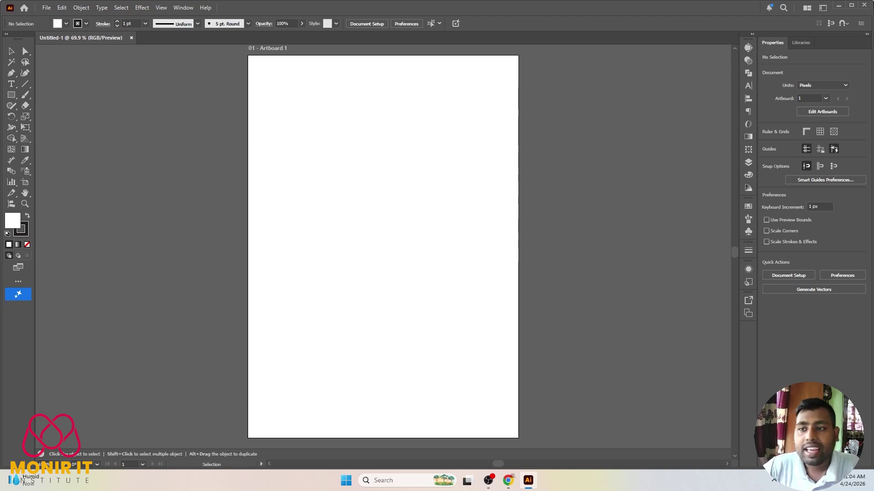
scroll(409, 207, up, 2)
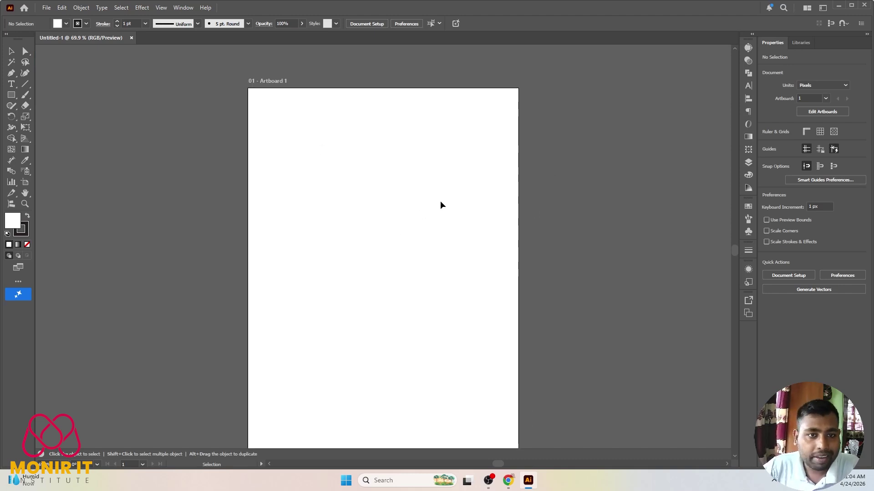
scroll(451, 203, down, 1)
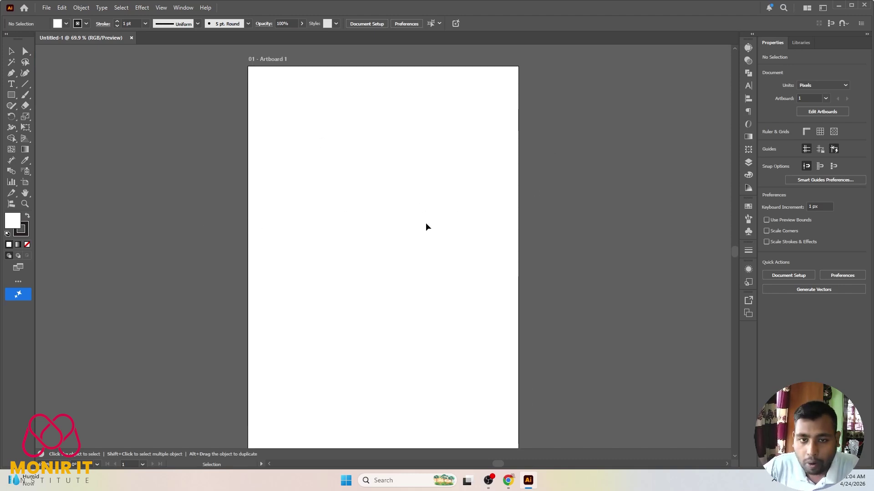
alt+scroll(405, 207, down, 1)
alt+scroll(406, 207, down, 1)
alt+scroll(349, 219, up, 1)
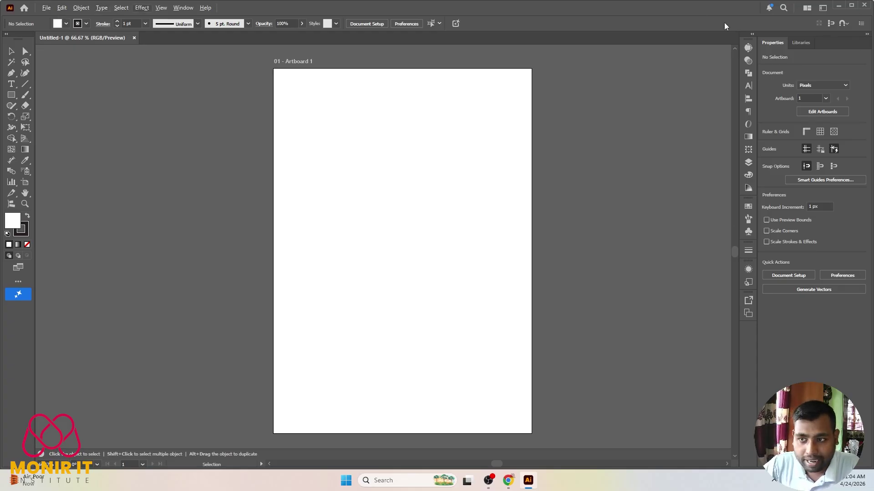
Examine the shortcut assigned to the Export As command in the keyboard shortcut settings and leave without changing it
click(62, 8)
click(97, 277)
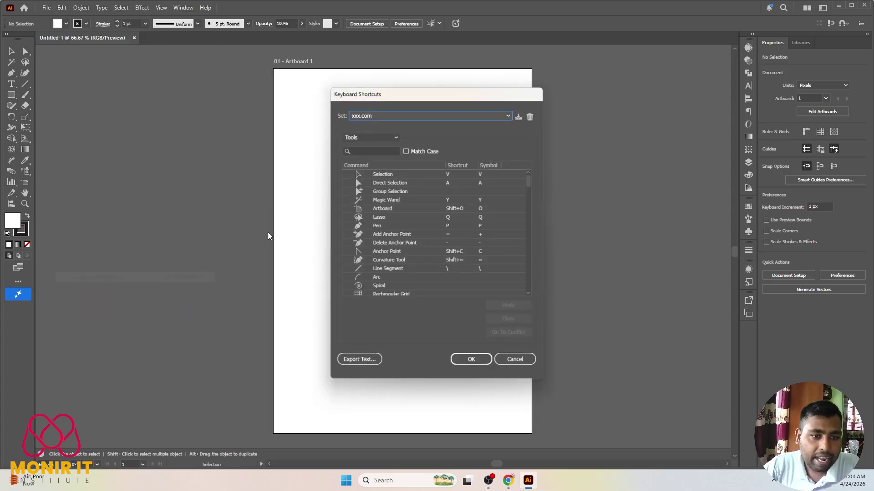
click(362, 133)
click(370, 146)
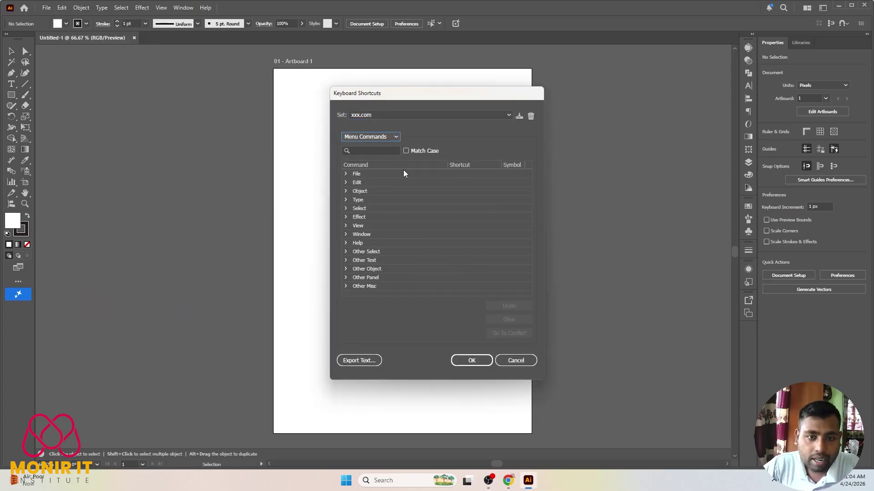
click(346, 174)
scroll(412, 214, down, 4)
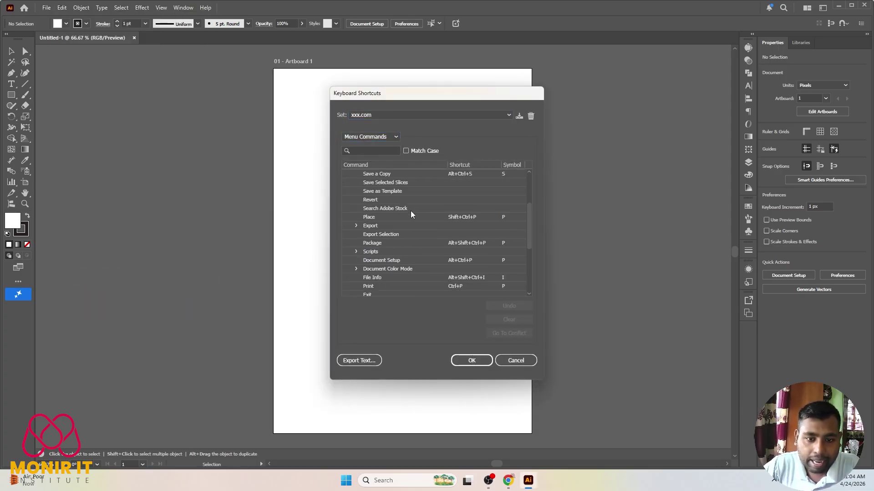
click(357, 226)
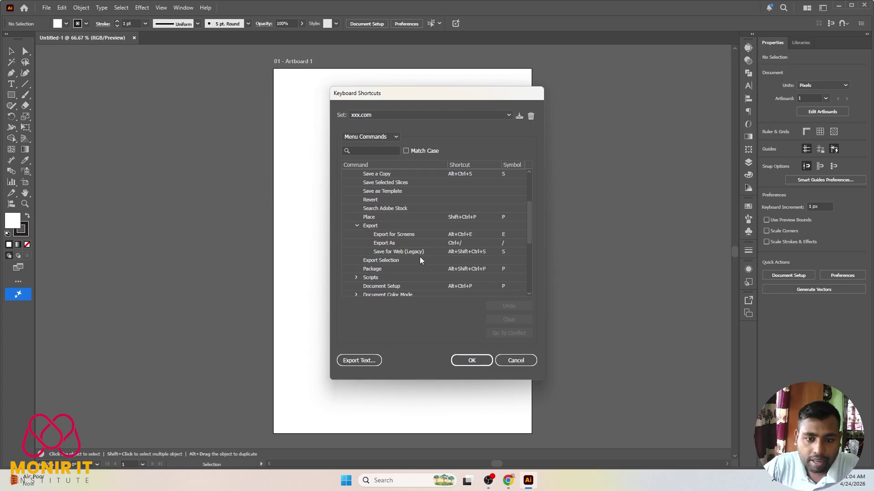
click(454, 244)
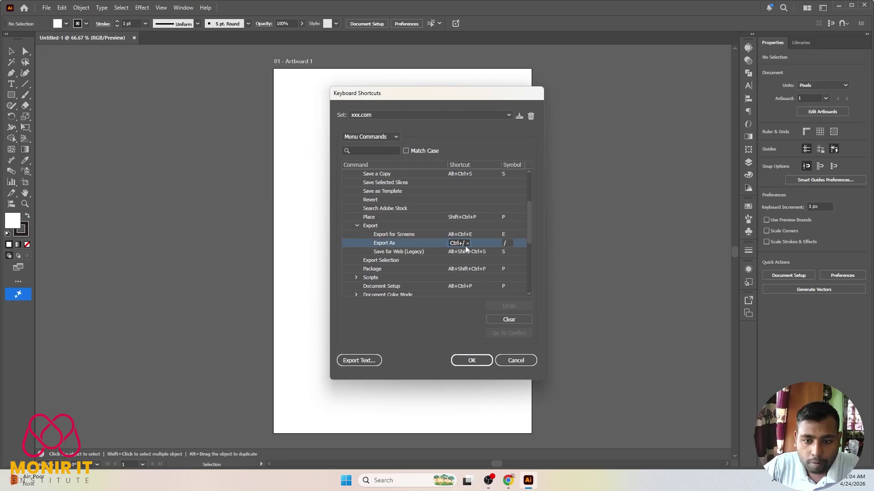
click(514, 359)
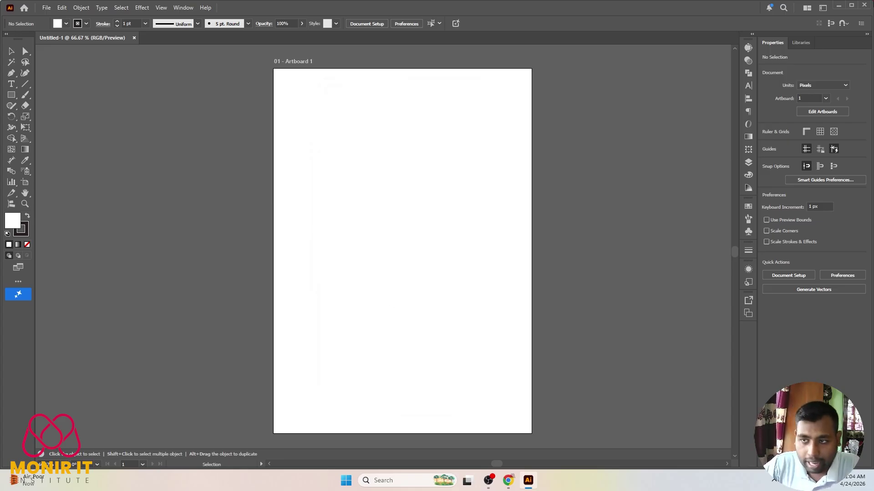
Check the available workspaces and pull two collapsed panels out of the dock so they float beside the artboard
click(823, 8)
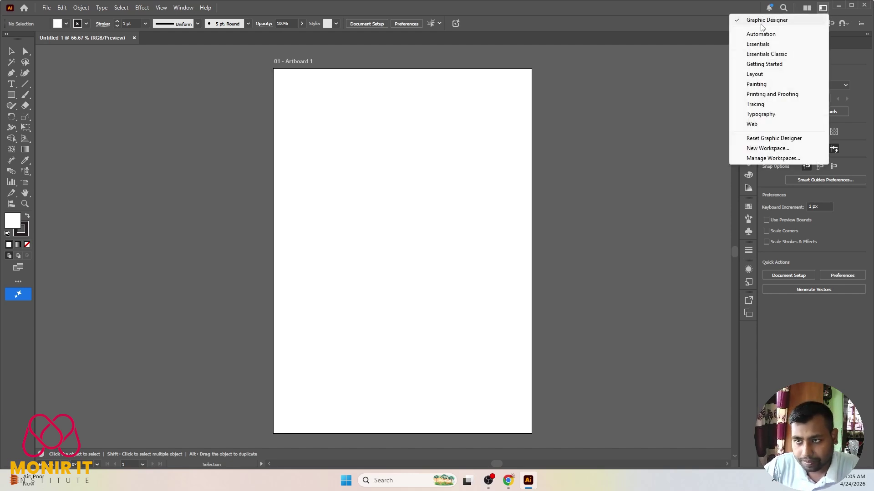
click(712, 138)
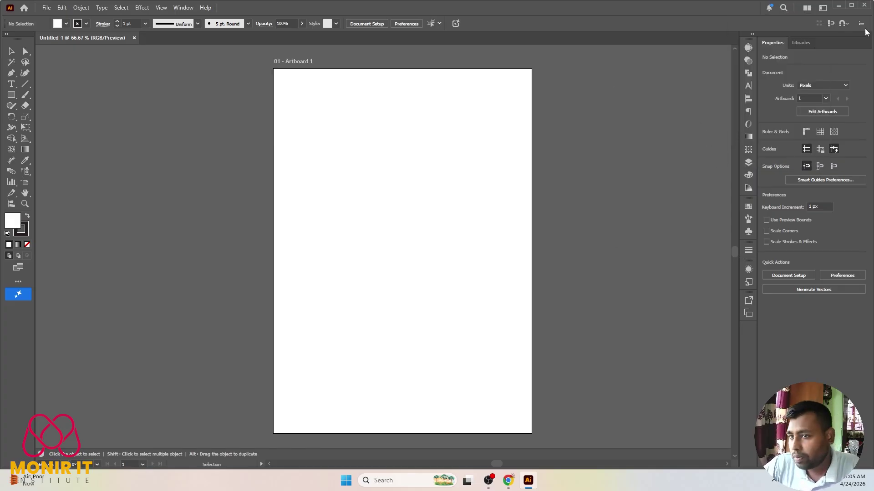
drag(750, 46, 635, 87)
drag(748, 61, 610, 228)
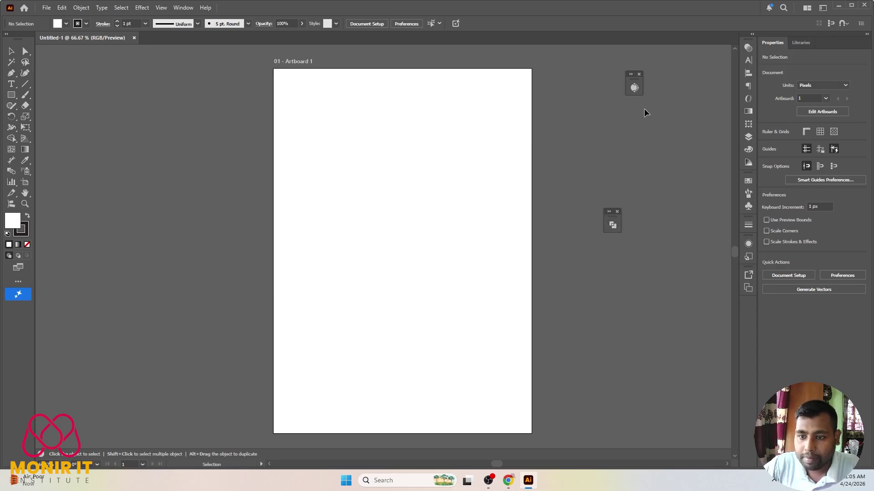
click(822, 8)
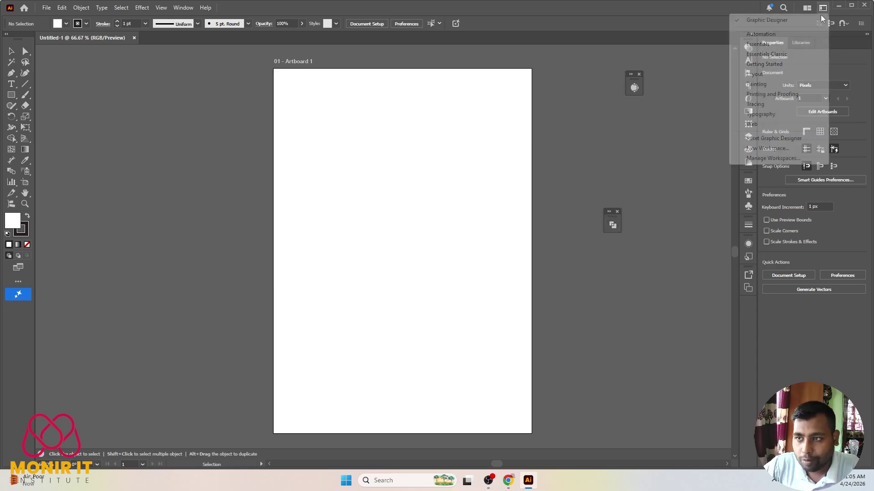
click(625, 136)
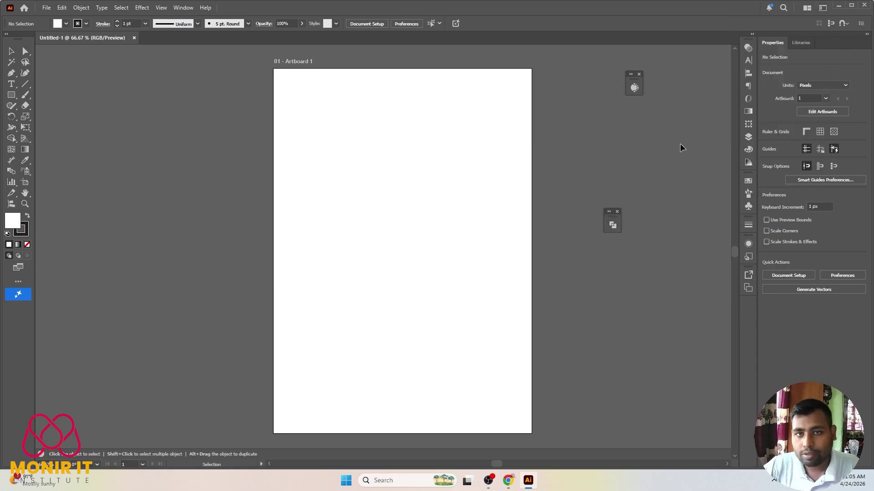